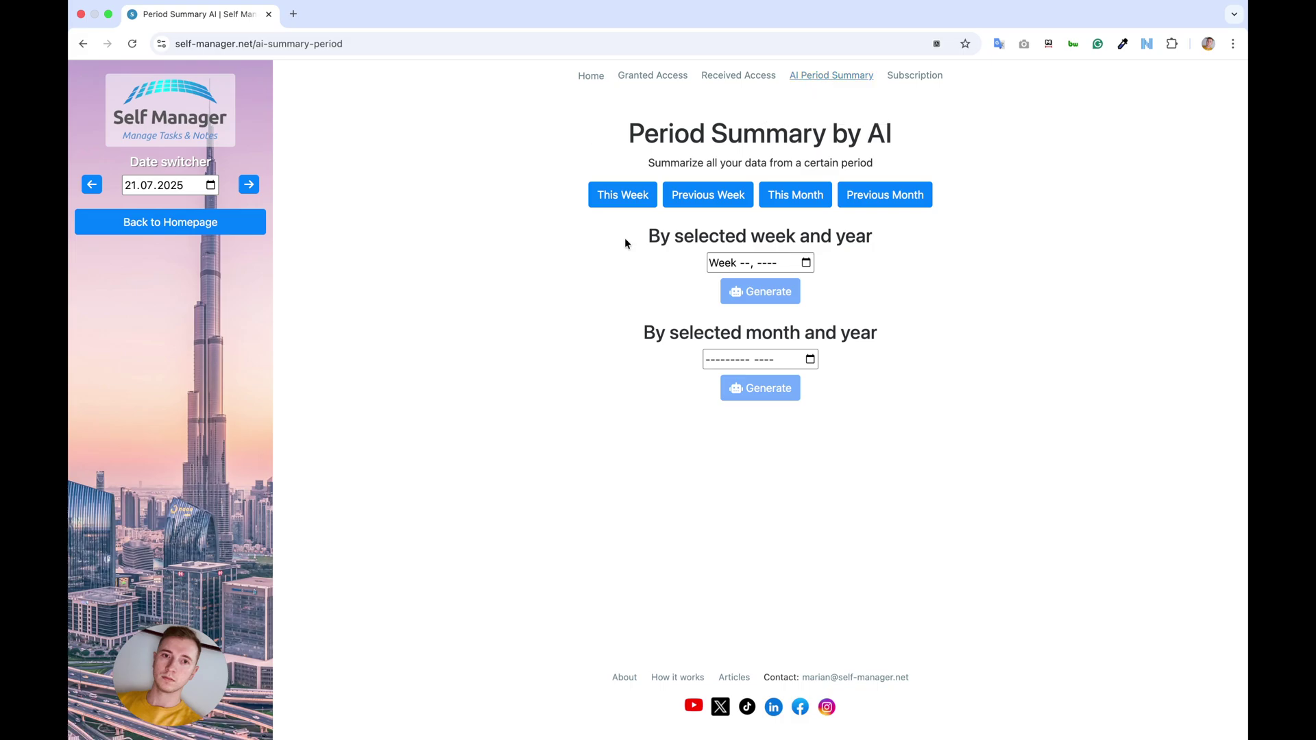
Generate the AI summary report for the previous week, July 14–20, 2025
click(704, 200)
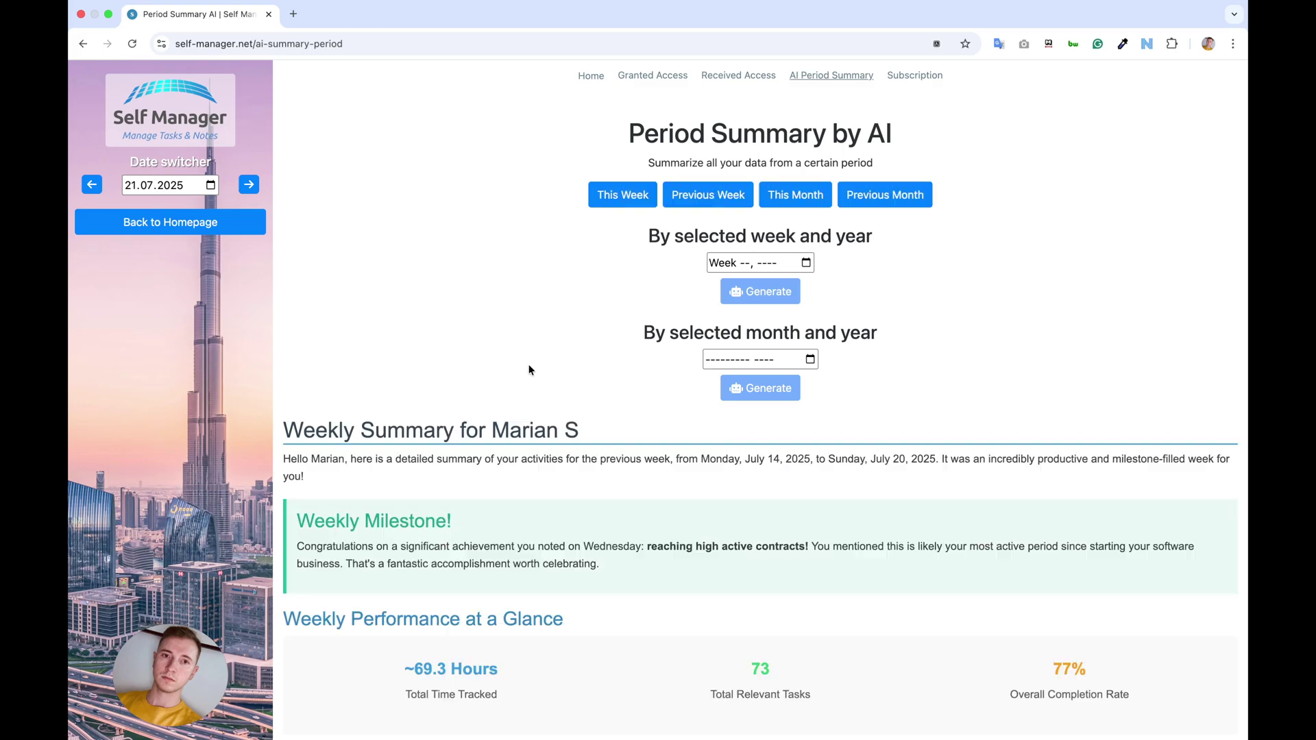
drag(745, 459, 777, 461)
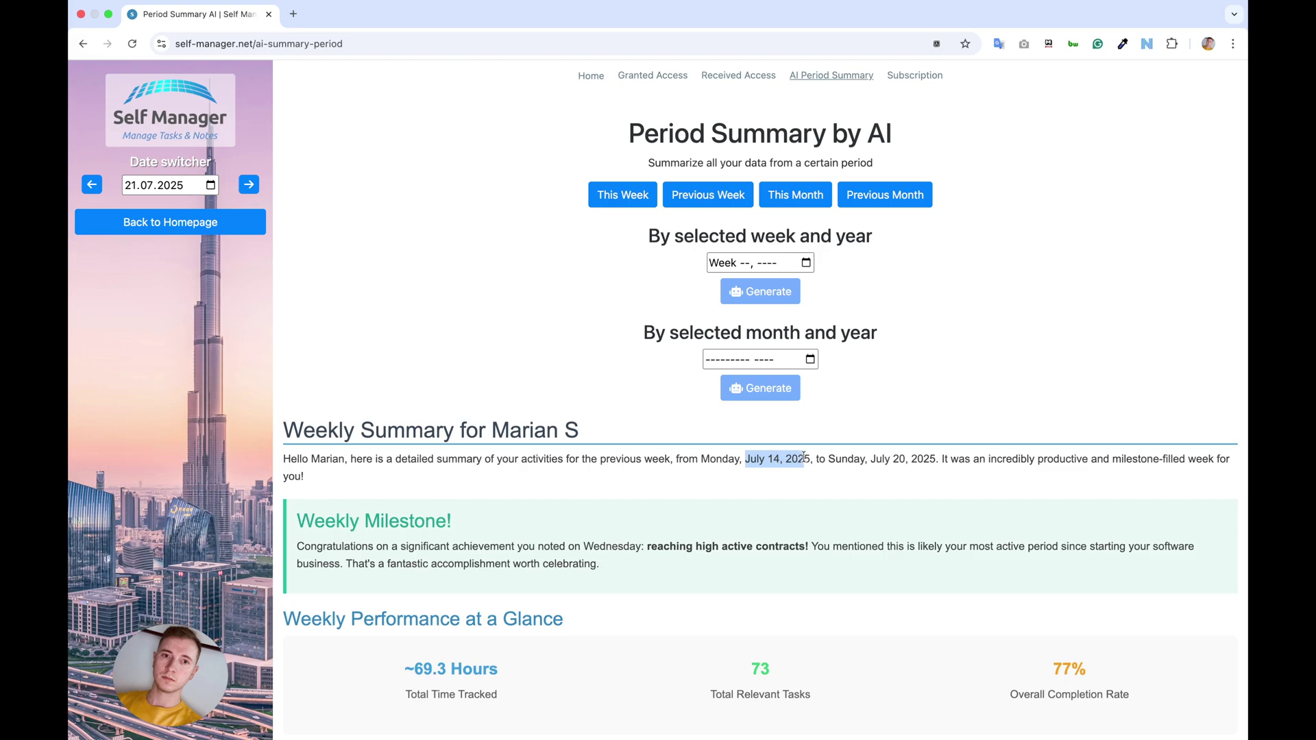
drag(777, 460, 905, 453)
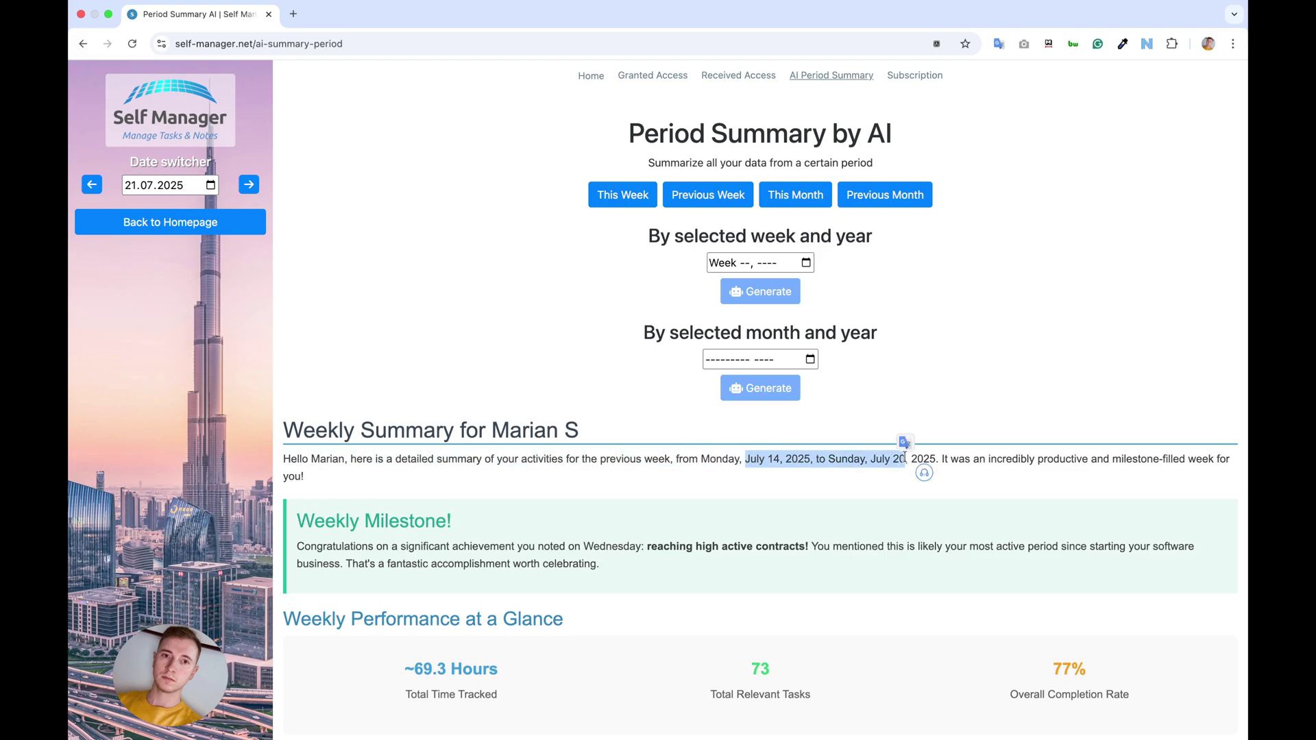
click(850, 460)
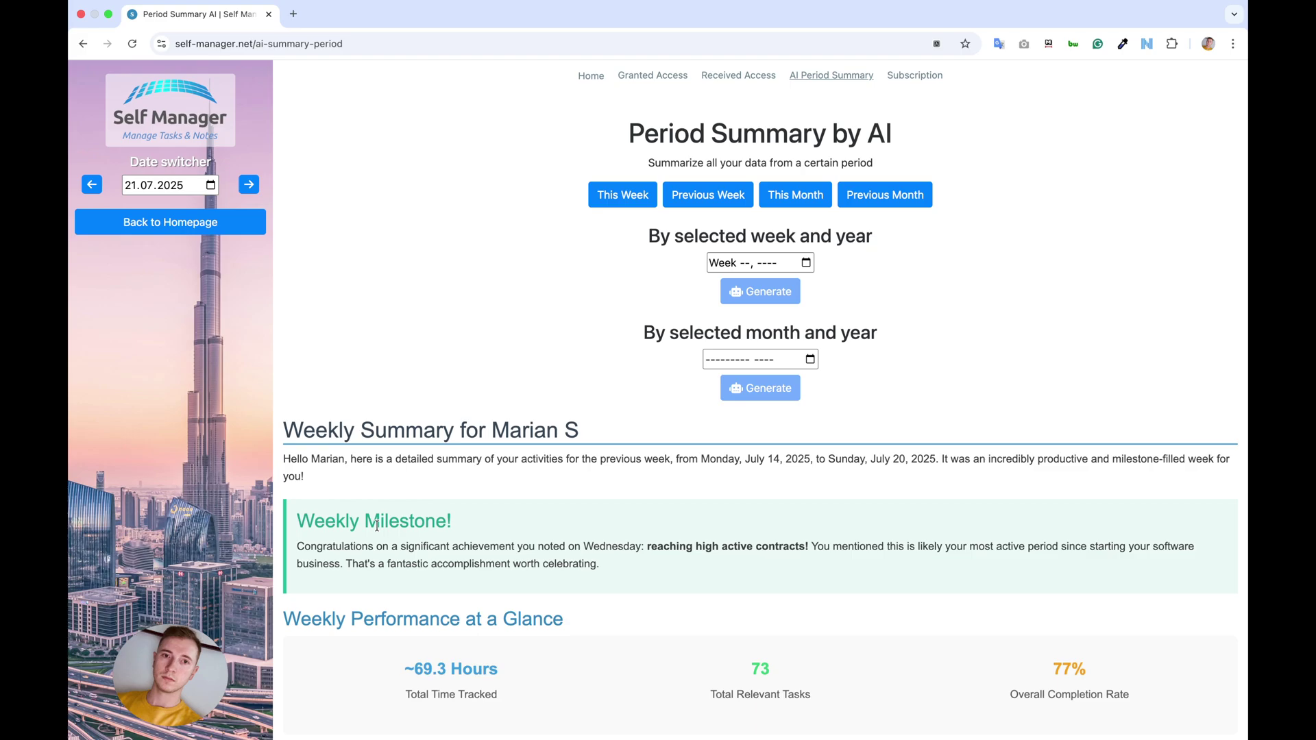
mouse_move(412, 669)
mouse_down()
mouse_move(442, 671)
mouse_move(413, 670)
mouse_up()
click(442, 670)
click(414, 669)
double_click(760, 669)
drag(1054, 669, 1065, 668)
click(805, 665)
scroll(806, 659, down, 3)
scroll(806, 659, down, 2)
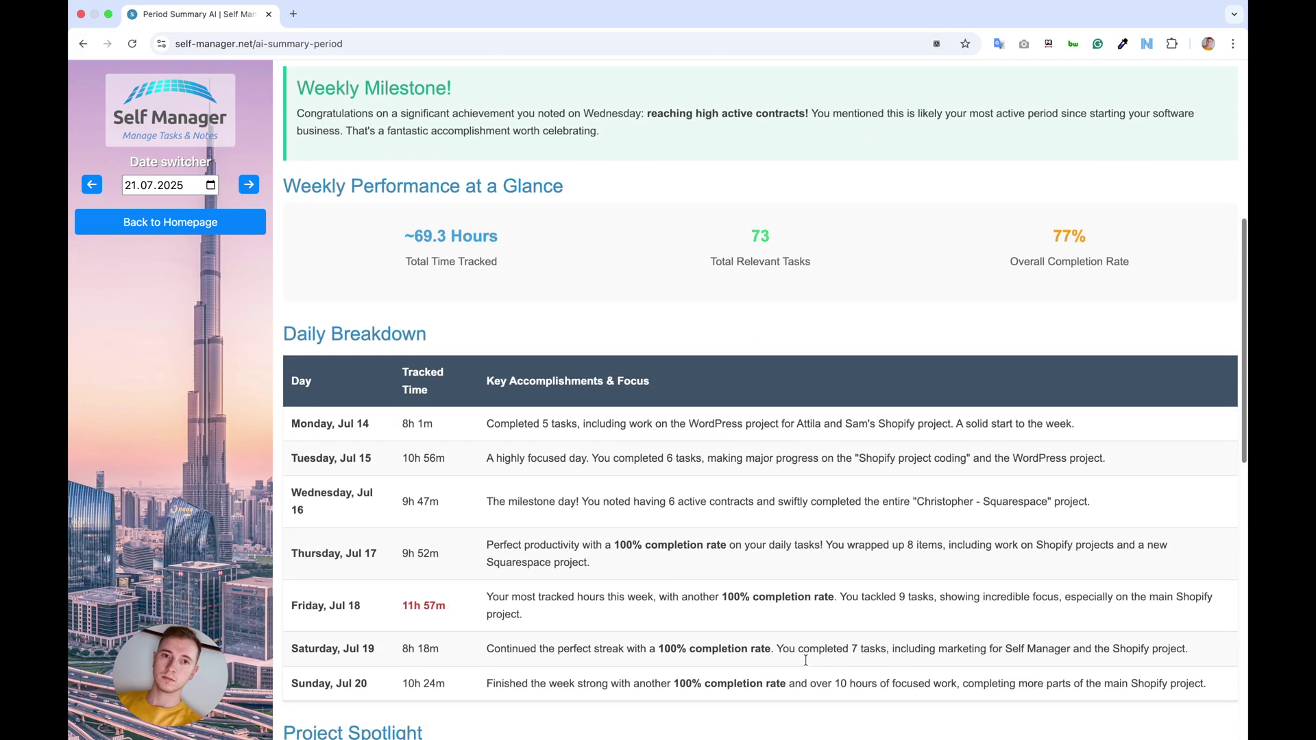
scroll(805, 659, down, 2)
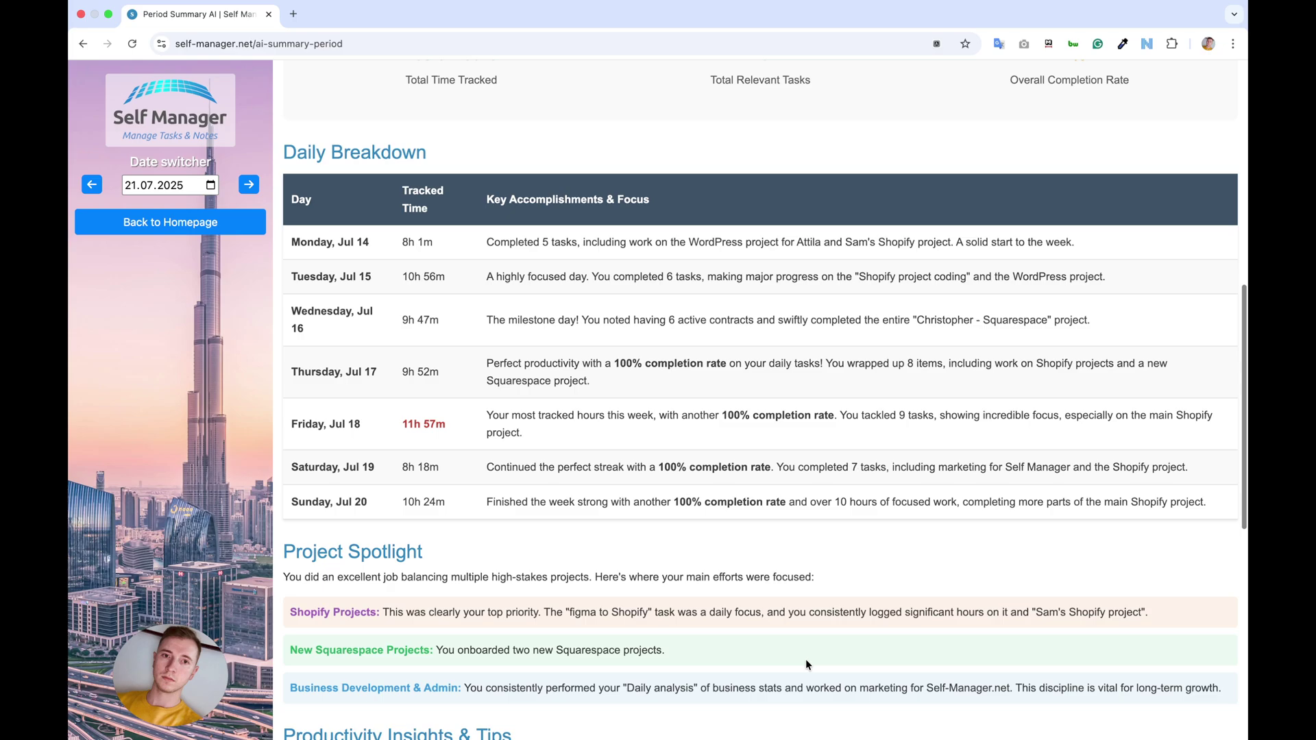
scroll(806, 659, down, 1)
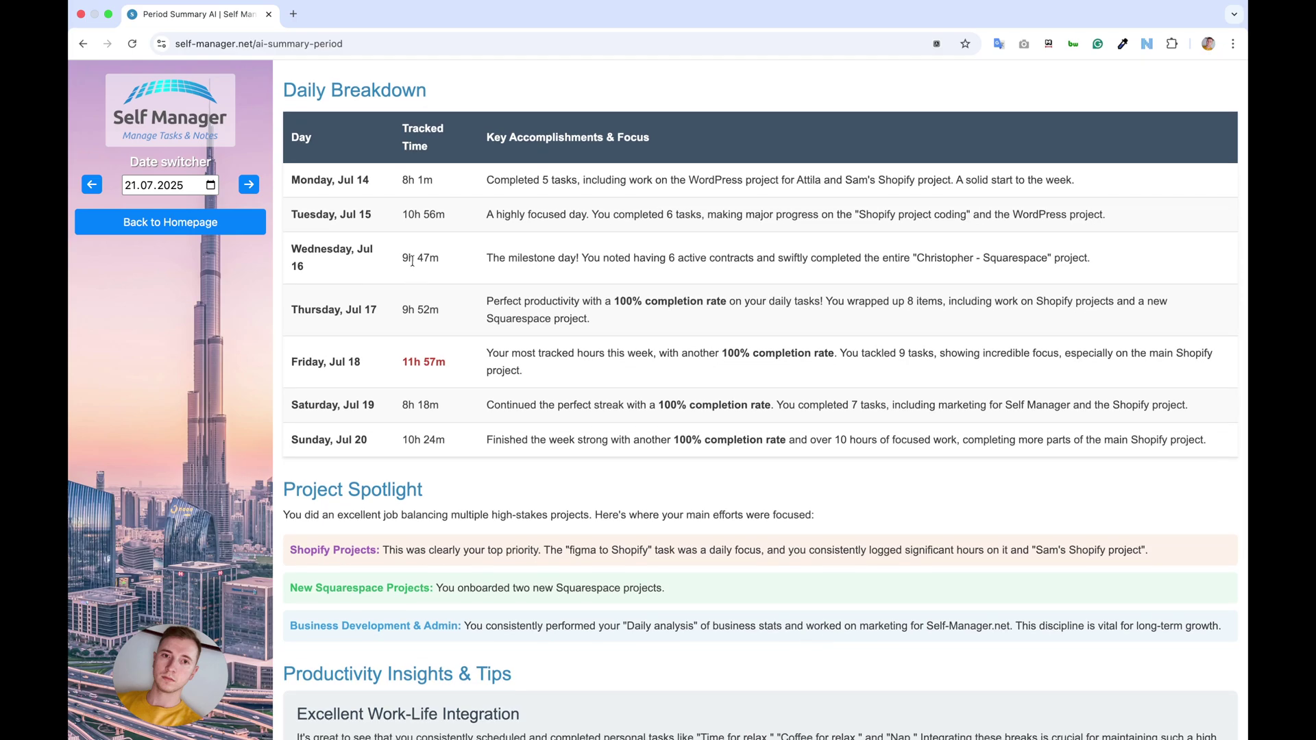
scroll(411, 260, down, 2)
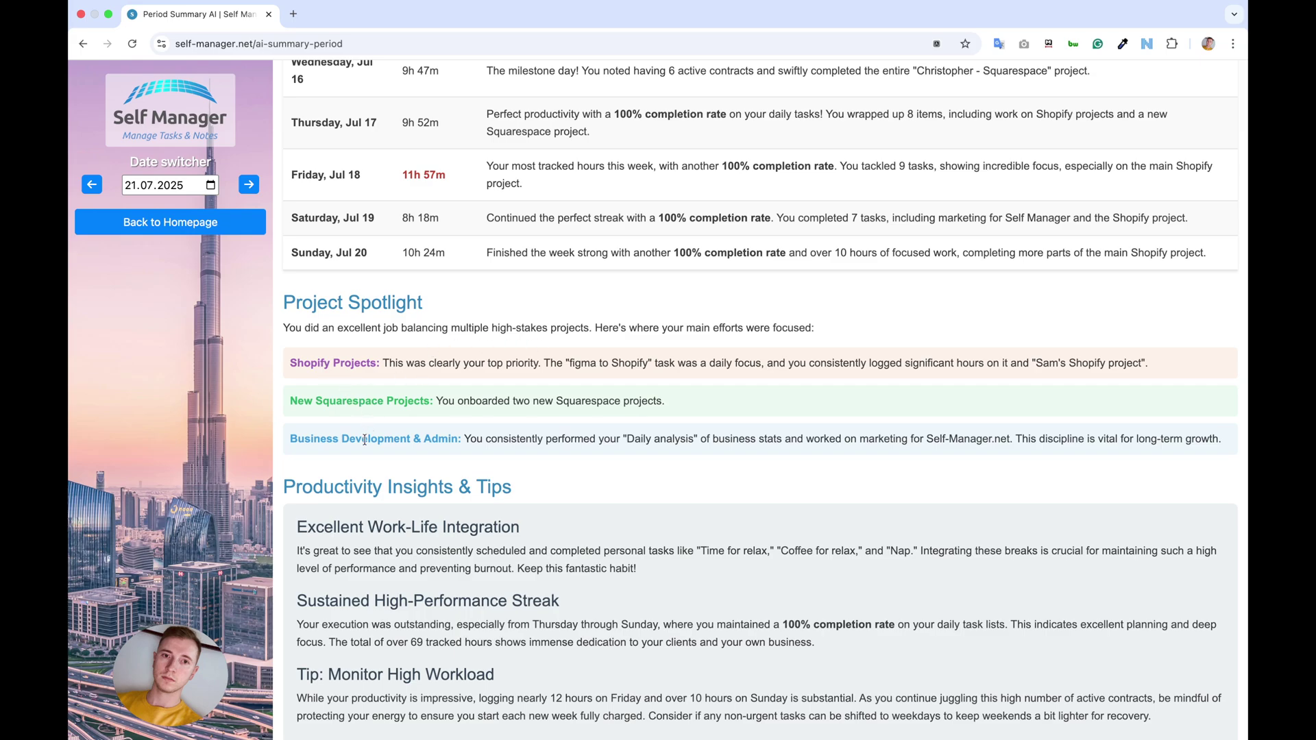
scroll(365, 439, down, 3)
scroll(395, 459, down, 1)
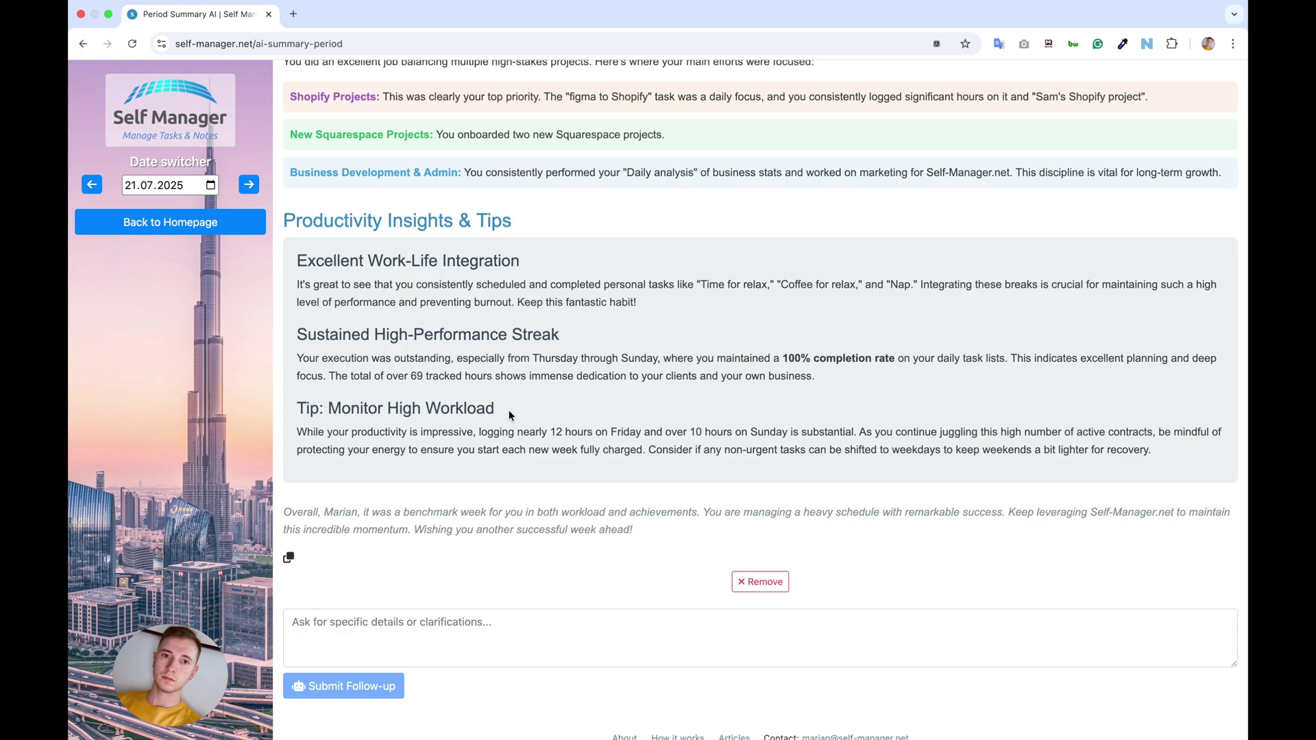
scroll(522, 406, down, 1)
Start a follow-up question about the summary in the 'Ask for specific details' field
click(391, 574)
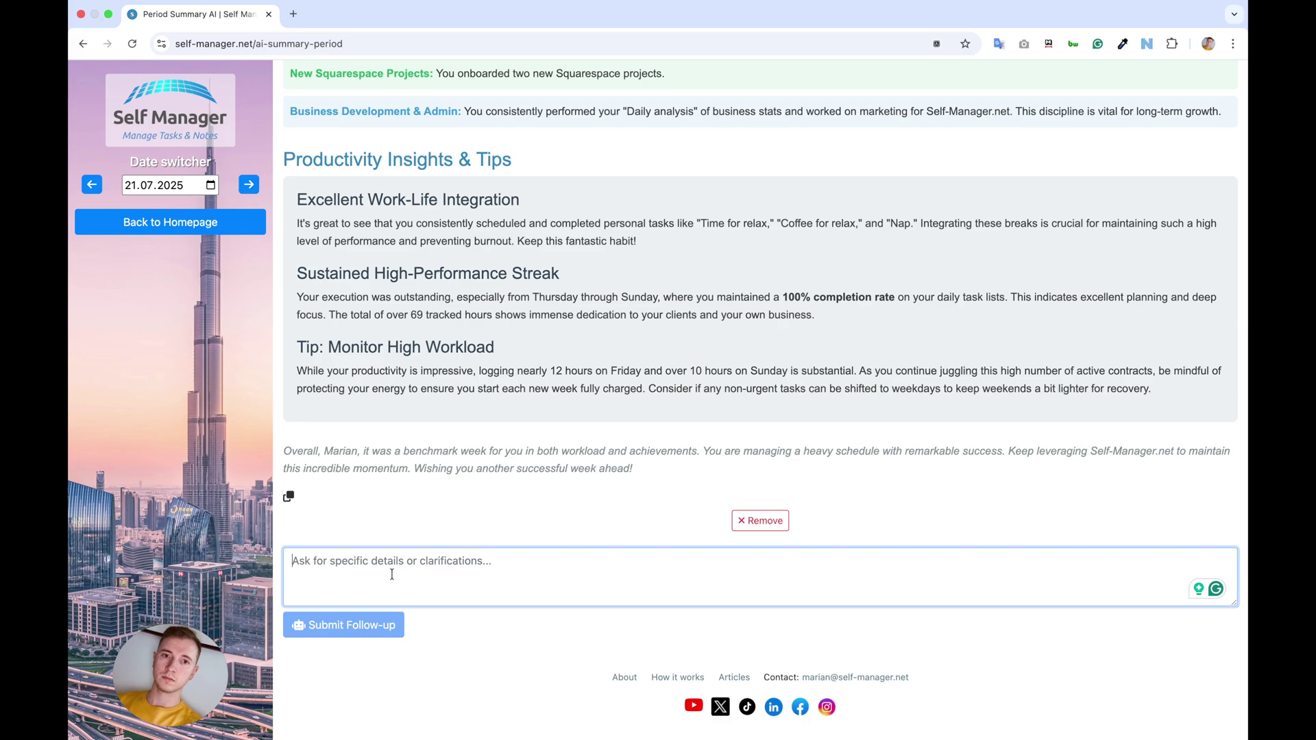
text(What project took the most amount of time?)
key(Return)
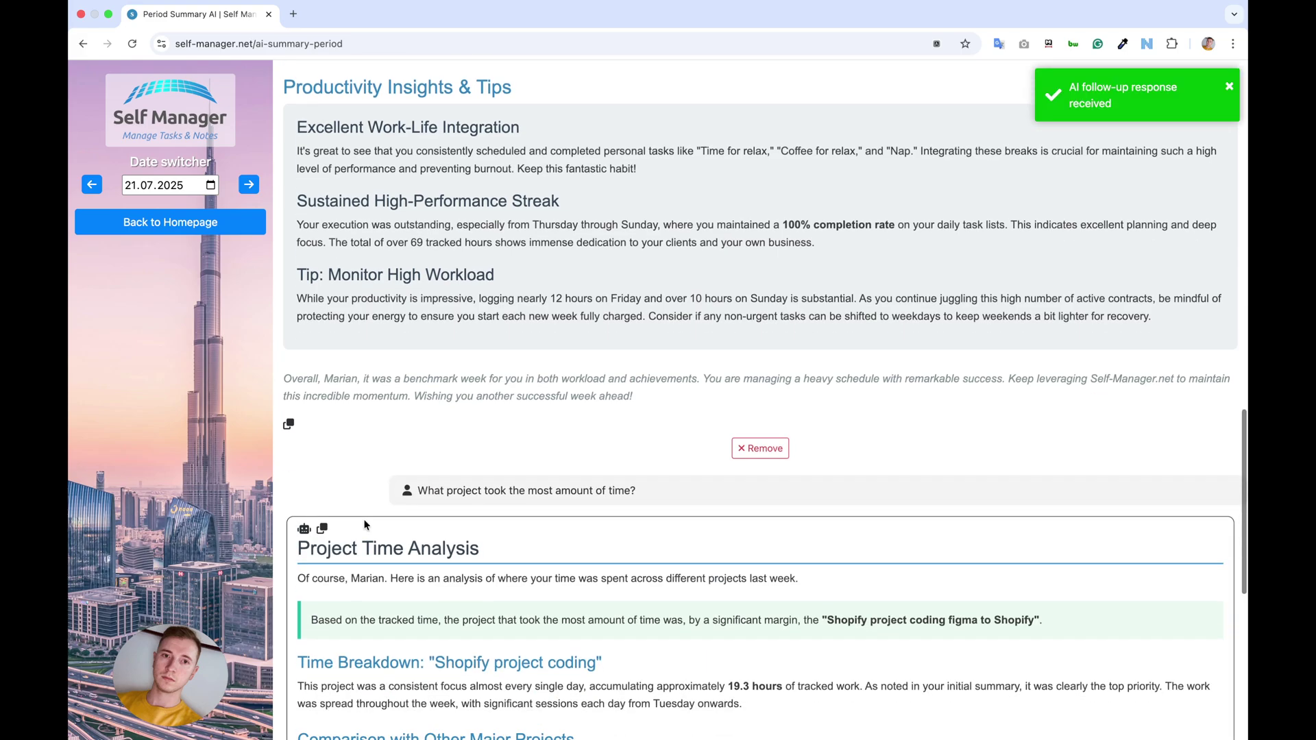
scroll(364, 525, down, 2)
scroll(365, 526, down, 1)
scroll(365, 525, down, 1)
scroll(364, 525, down, 1)
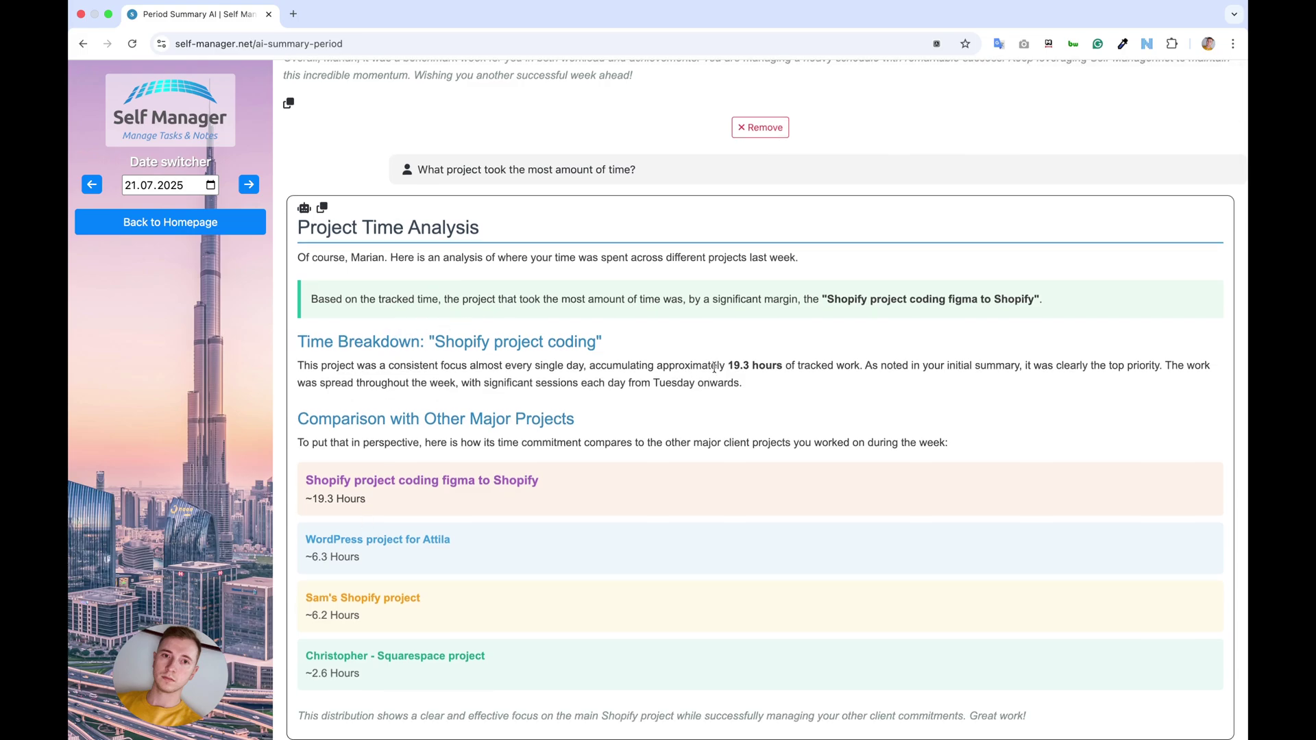
drag(727, 366, 748, 368)
click(748, 368)
scroll(406, 530, down, 3)
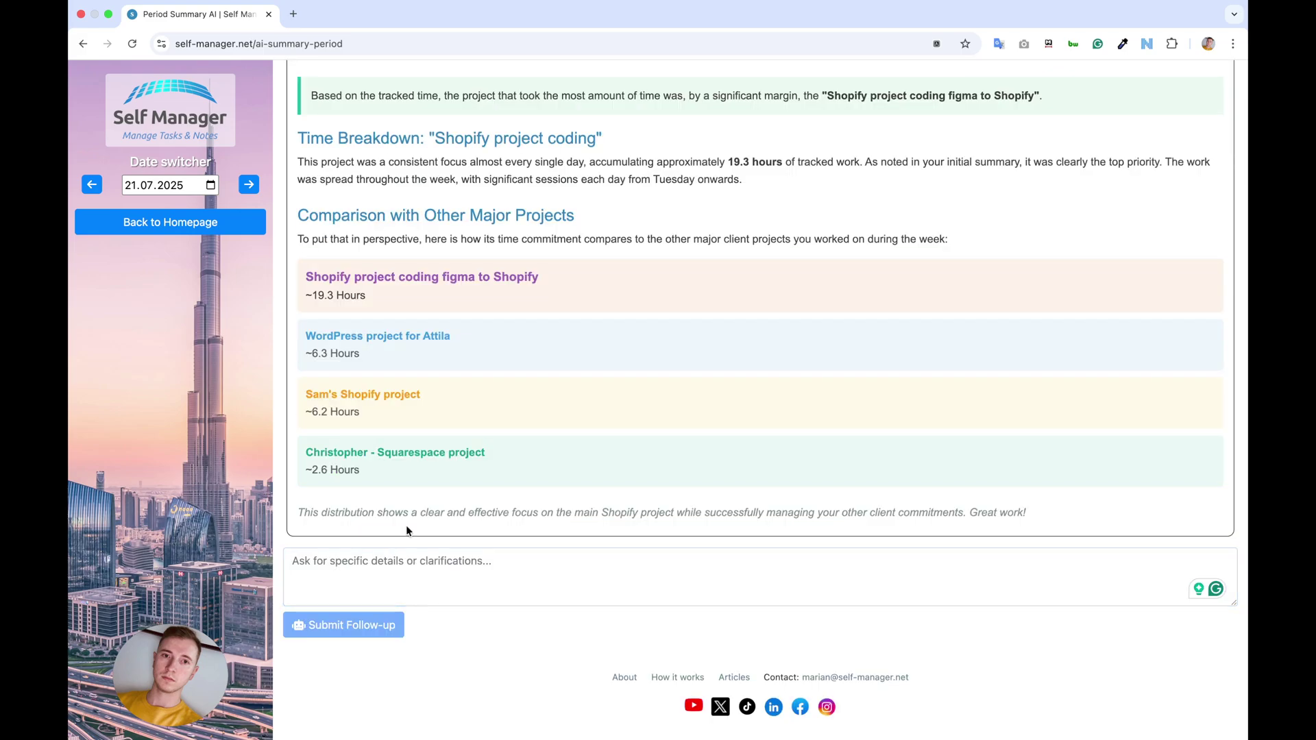
click(400, 560)
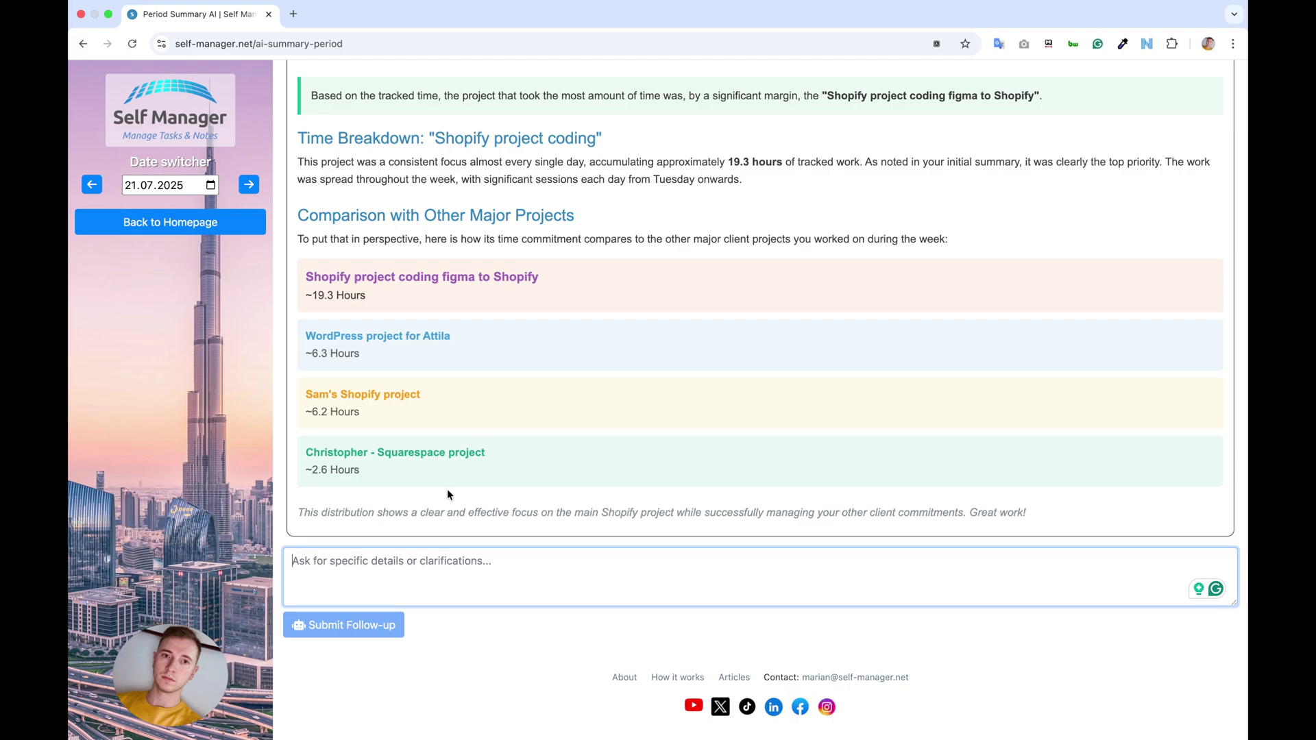
scroll(474, 485, up, 5)
scroll(474, 484, up, 5)
scroll(474, 485, up, 5)
scroll(474, 484, up, 3)
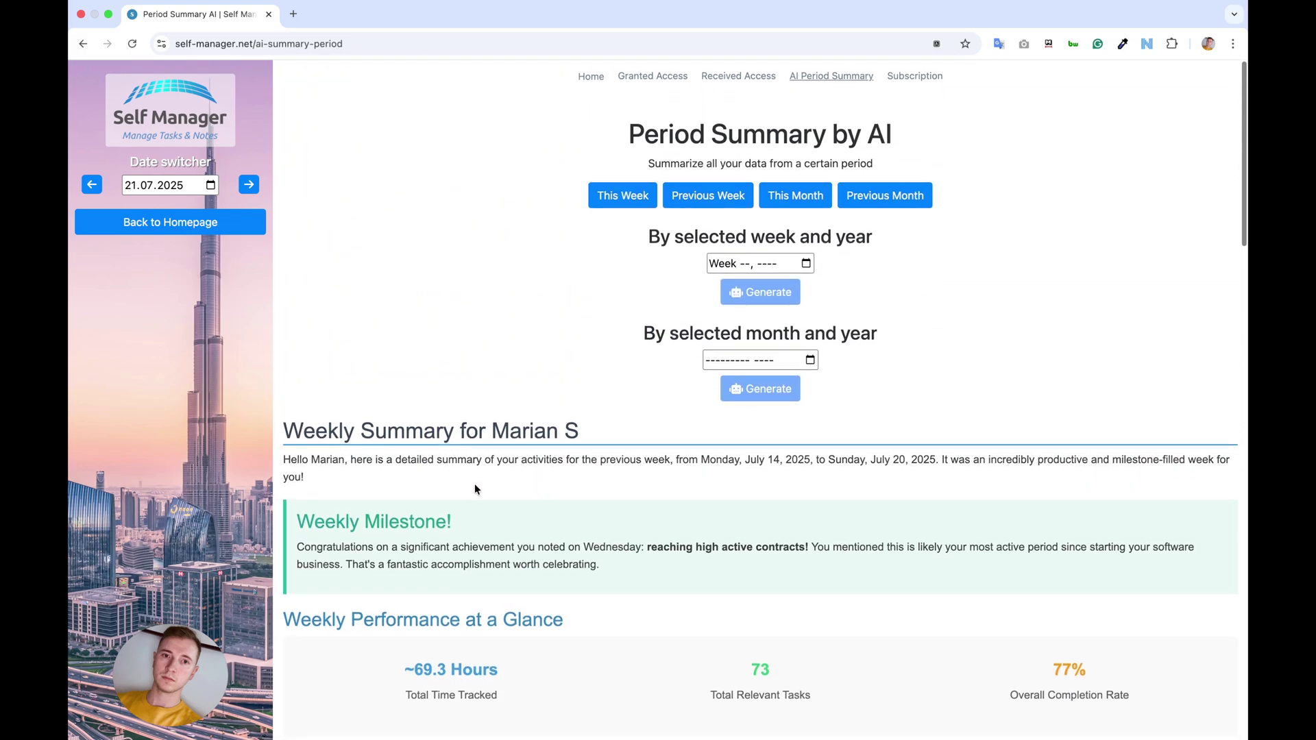